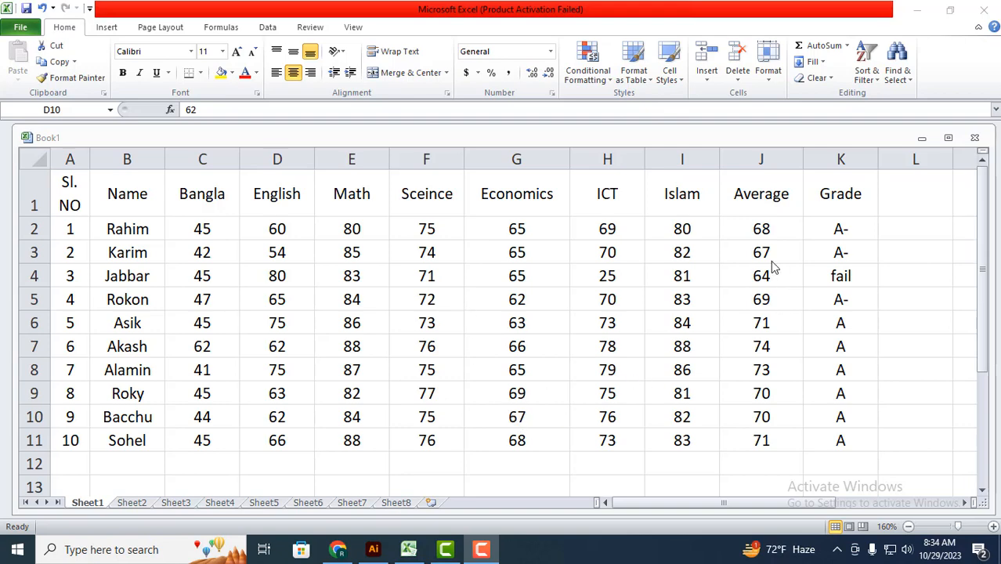
Step: Format the marks data in A1:K11 as a table with headers using Table Style Light 19
{"action": "left_click", "coordinate": [745, 333]}
{"action": "left_click", "coordinate": [399, 345]}
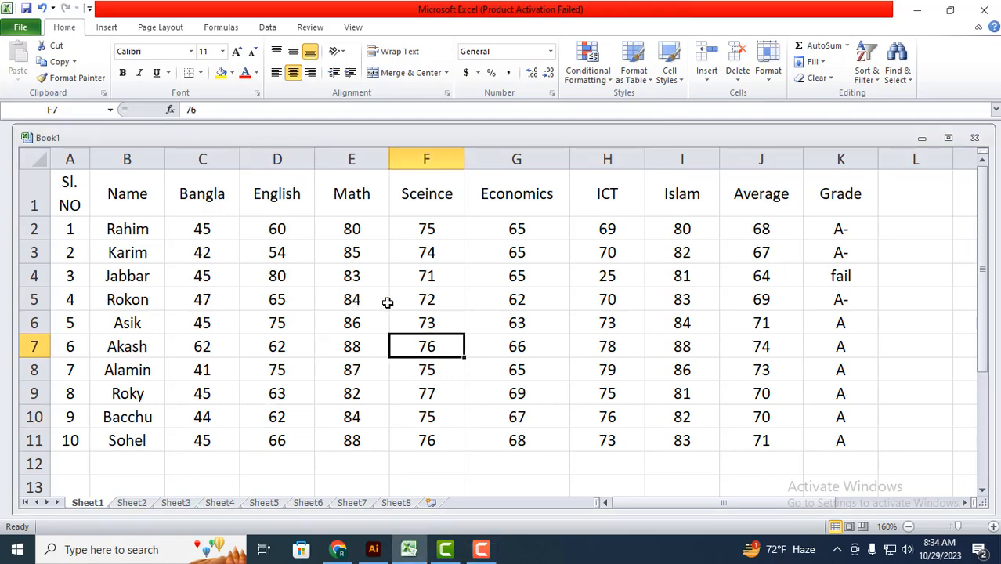
{"action": "left_click", "coordinate": [448, 320]}
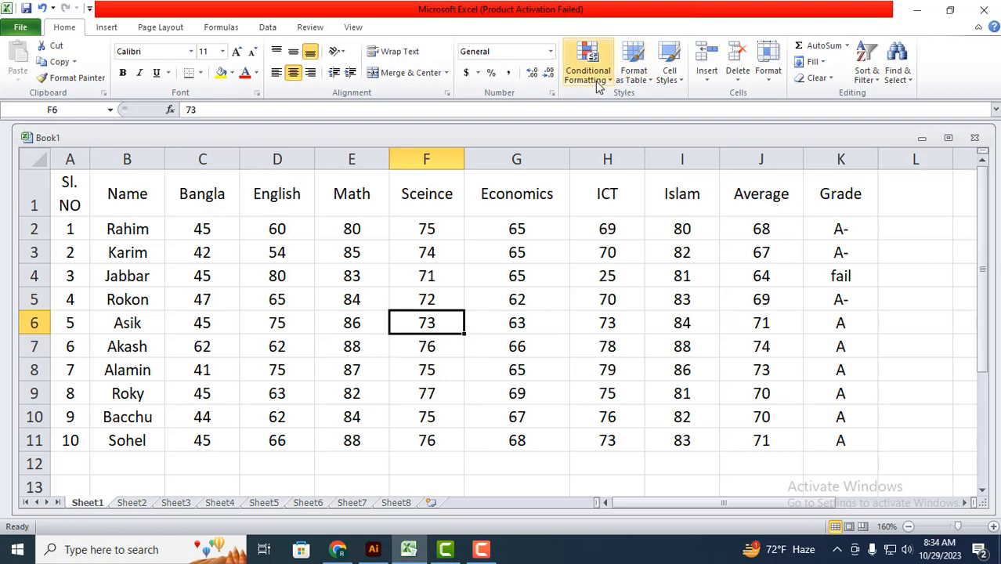
{"action": "left_click", "coordinate": [636, 76]}
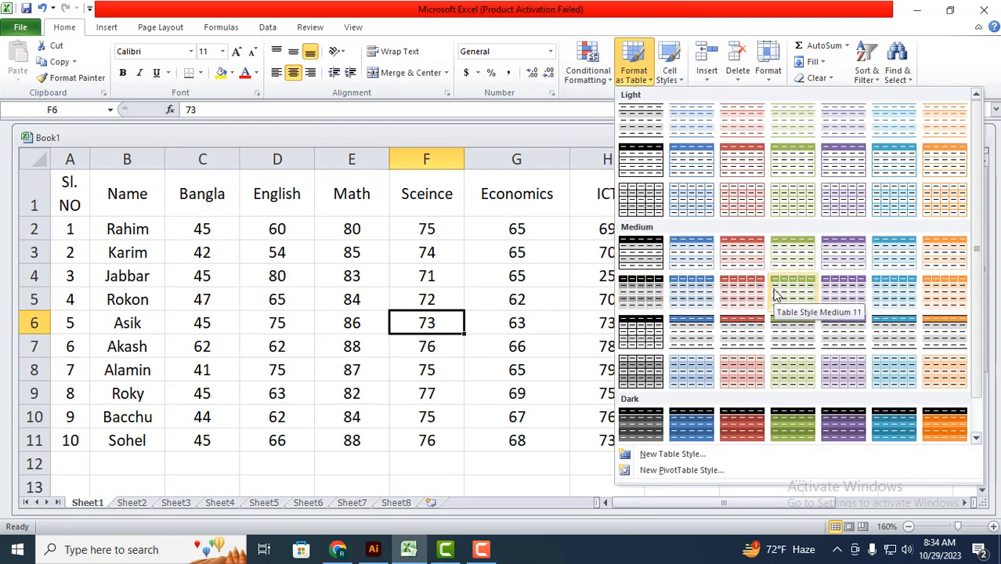
{"action": "scroll", "coordinate": [852, 246], "scroll_direction": "down", "scroll_amount": 1}
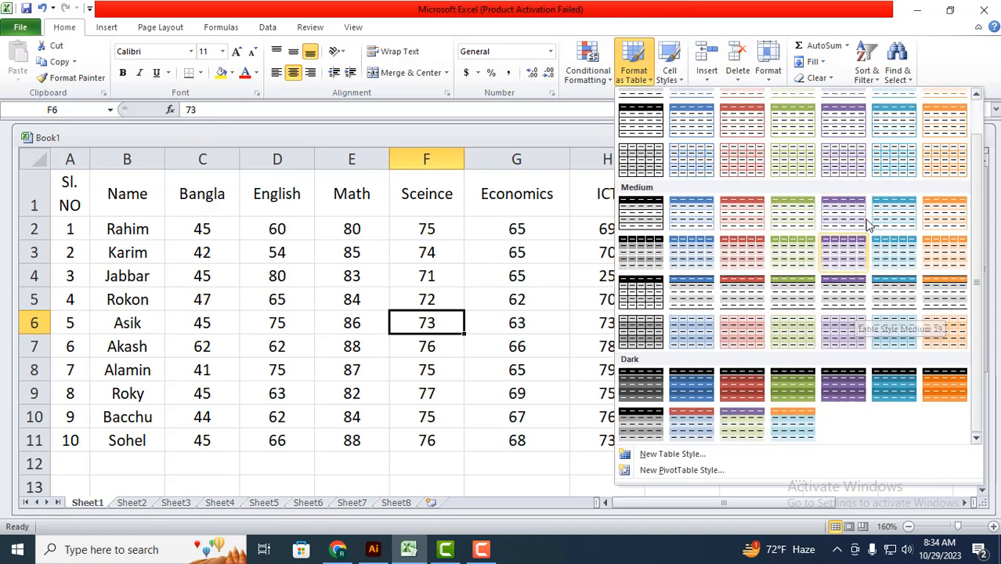
{"action": "left_click", "coordinate": [843, 163]}
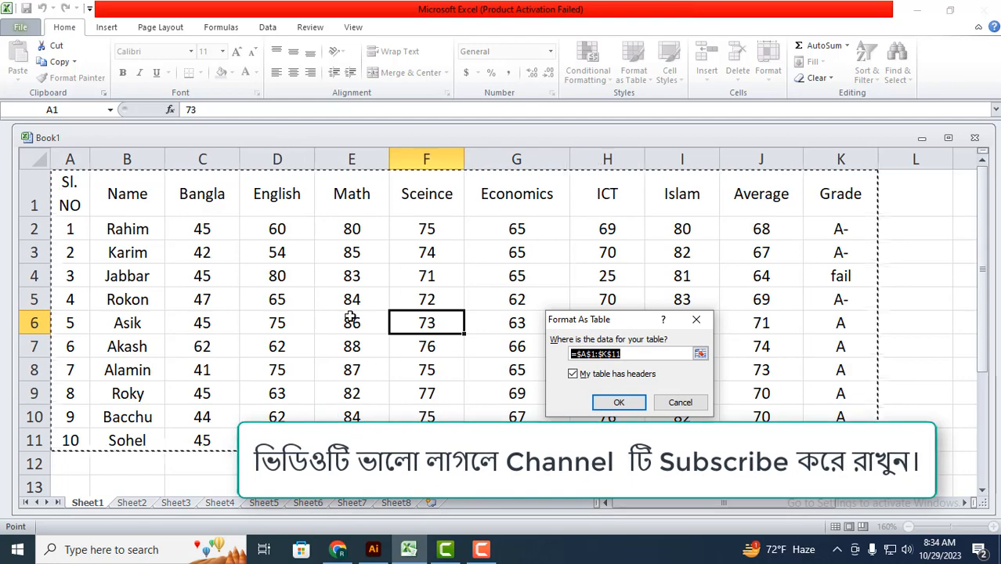
{"action": "left_click", "coordinate": [632, 405]}
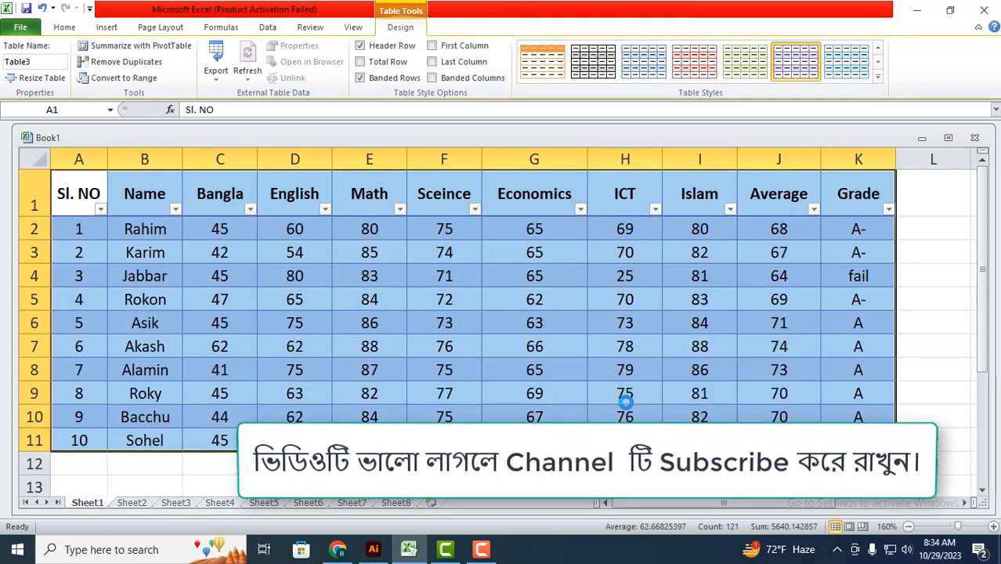
{"action": "left_click", "coordinate": [546, 345]}
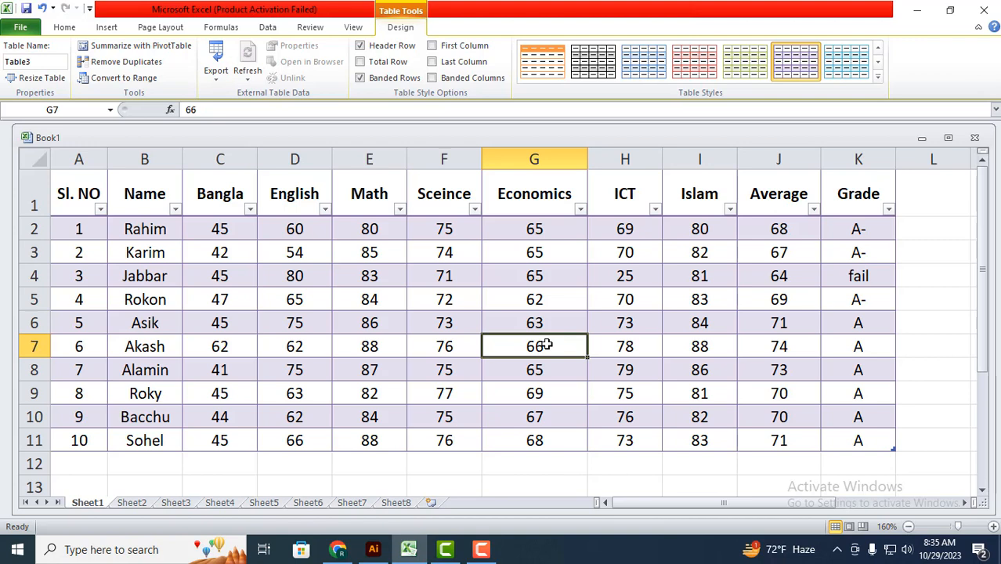
Step: Restyle the marks table with the green light grid style, switching it to the blue light grid style
{"action": "left_click", "coordinate": [448, 341]}
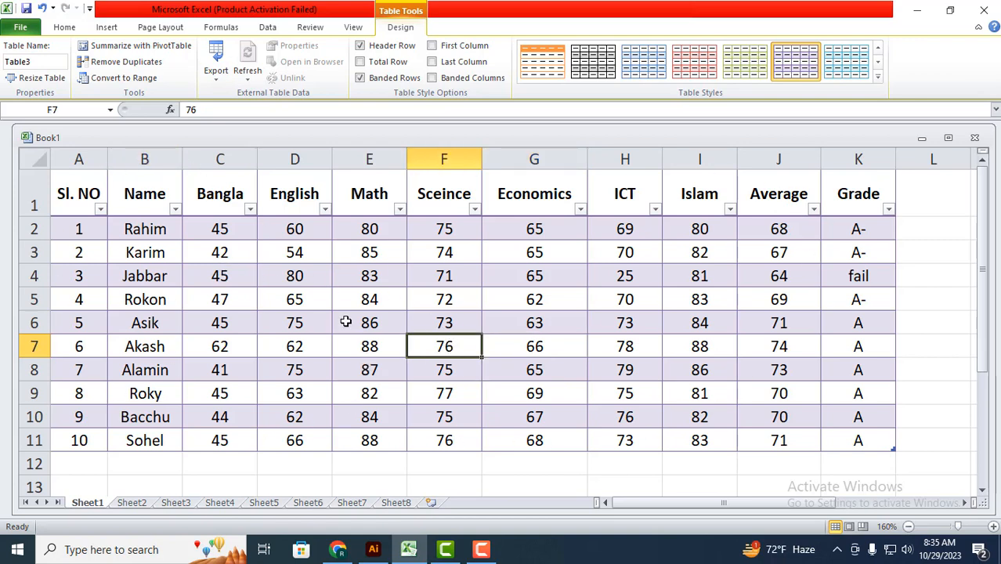
{"action": "left_click", "coordinate": [572, 293]}
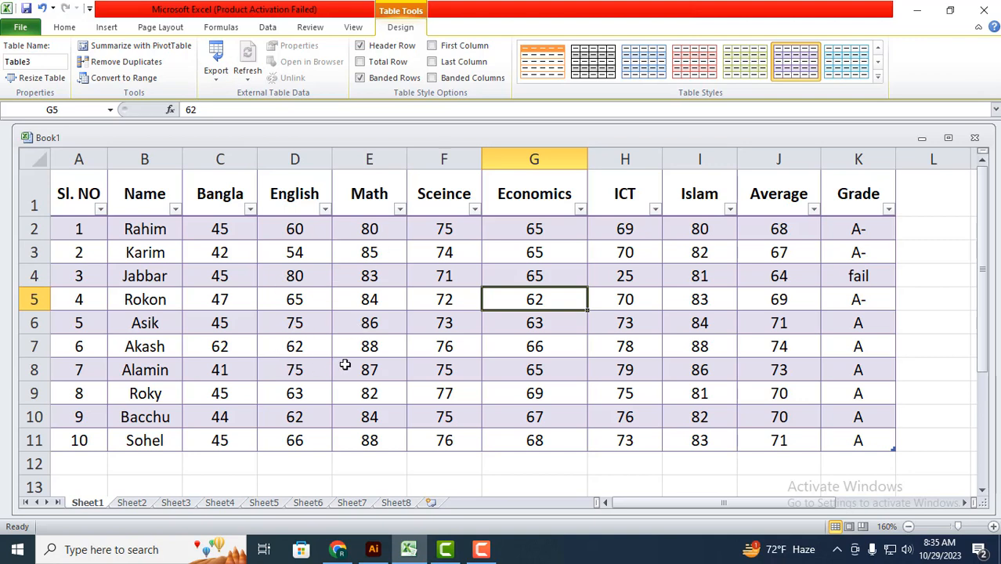
{"action": "left_click", "coordinate": [744, 67]}
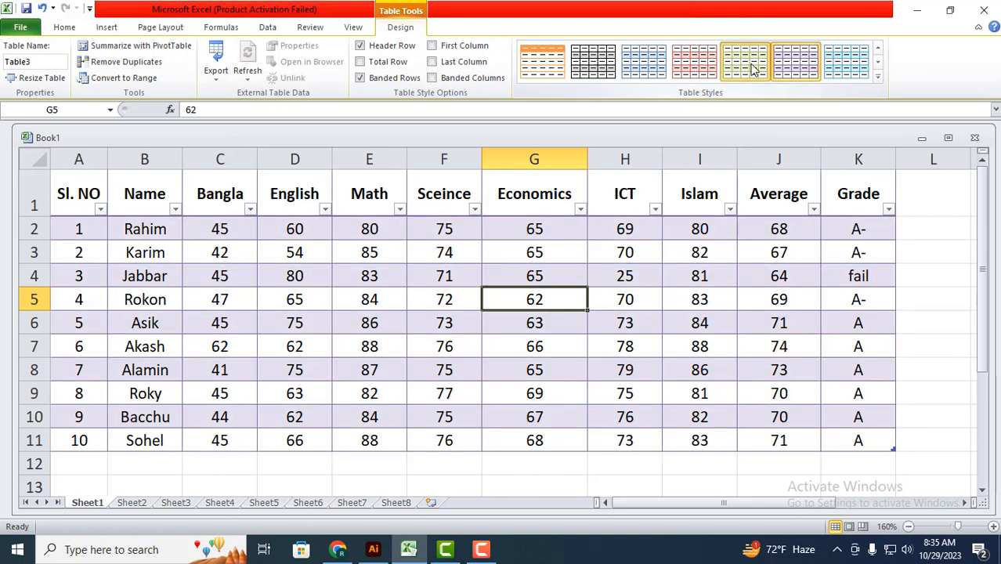
{"action": "left_click", "coordinate": [647, 66]}
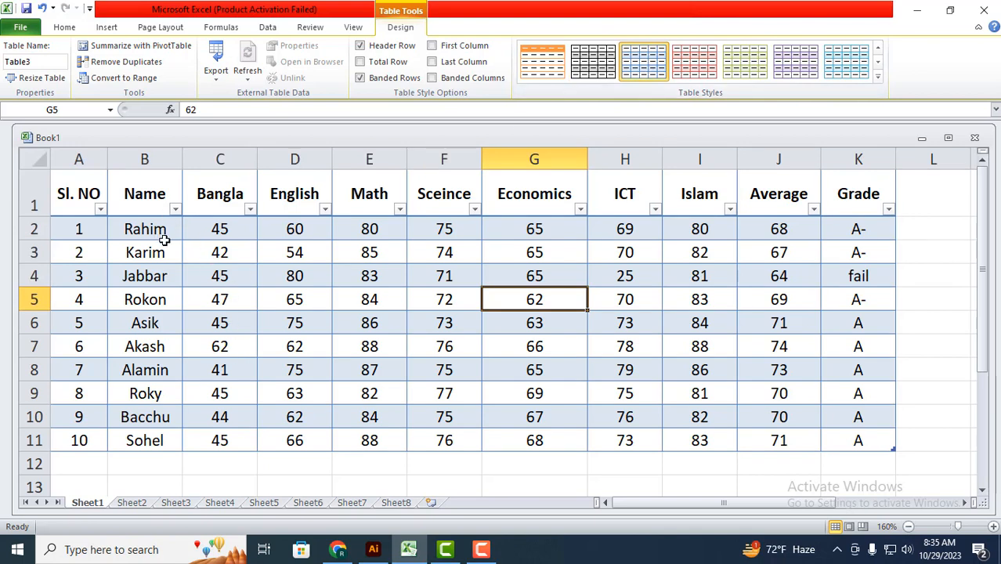
{"action": "left_click", "coordinate": [187, 292]}
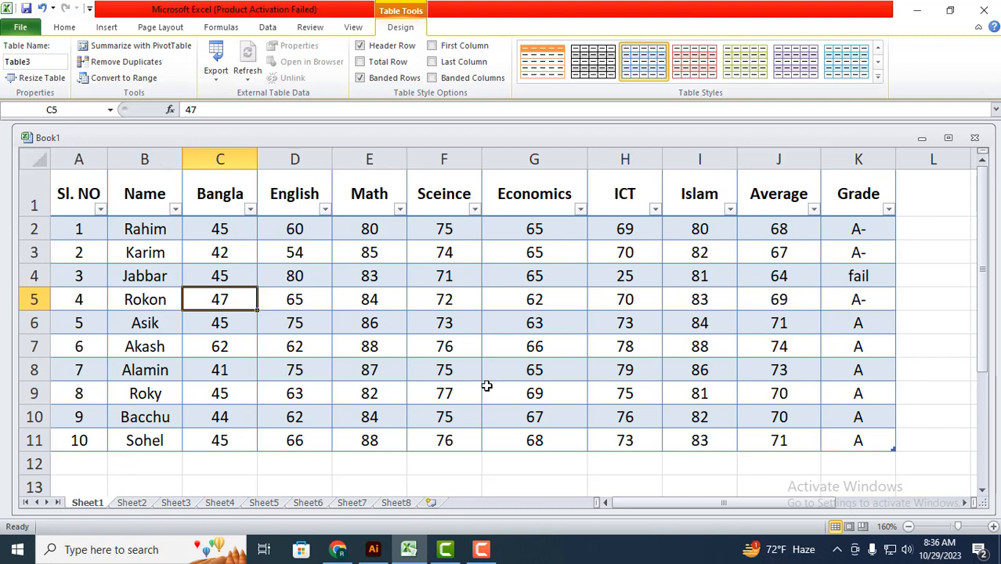
{"action": "left_click", "coordinate": [144, 282]}
{"action": "left_click", "coordinate": [145, 301]}
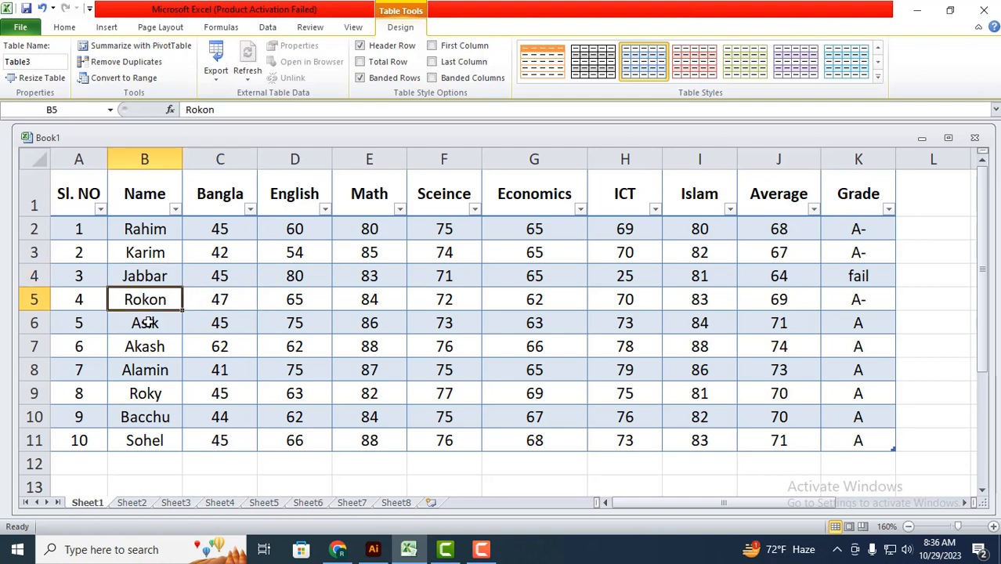
{"action": "left_click", "coordinate": [159, 376]}
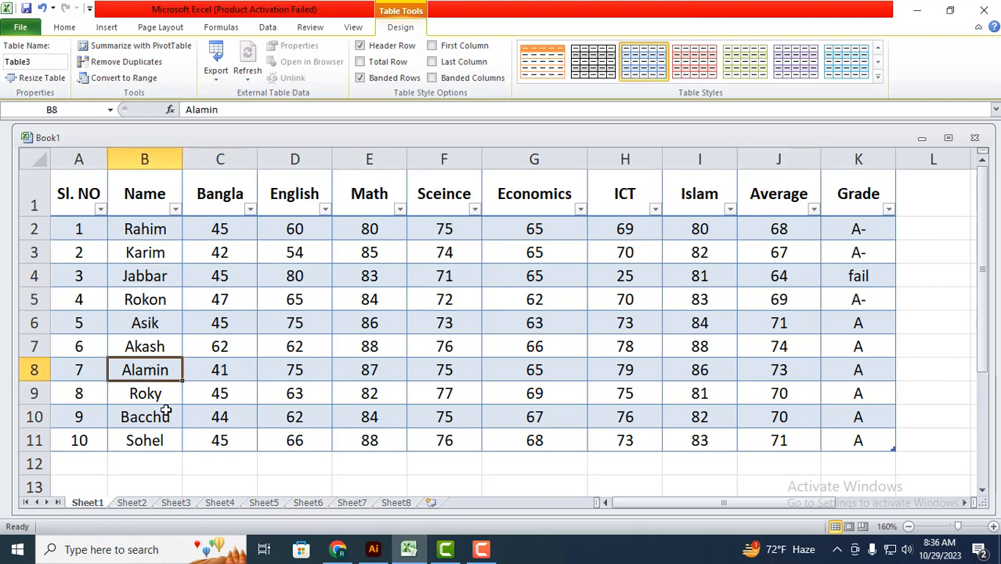
{"action": "left_click", "coordinate": [166, 419]}
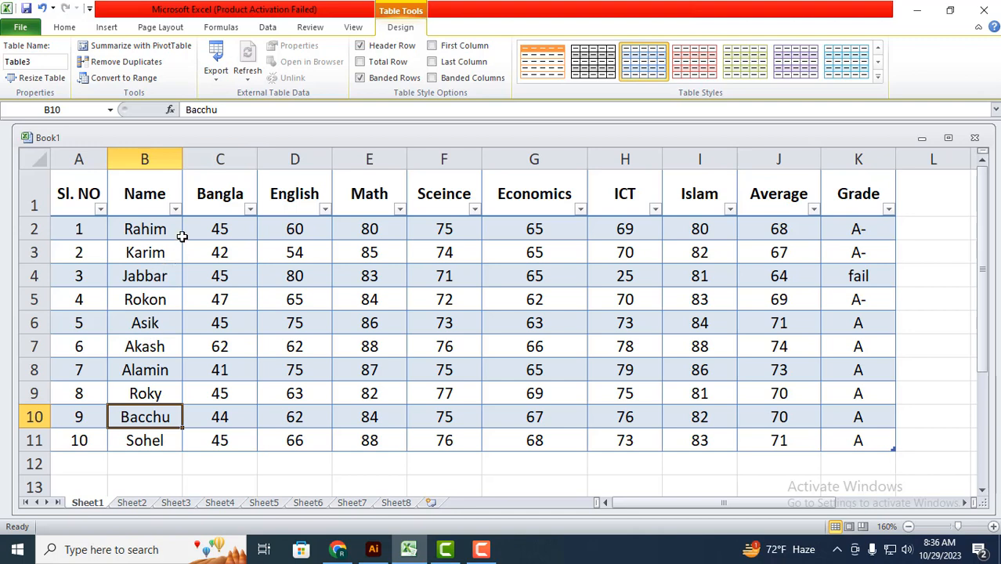
Step: Filter the table's Name column to hide the students with serial numbers 2, 4, 7 and 9
{"action": "left_click", "coordinate": [176, 209]}
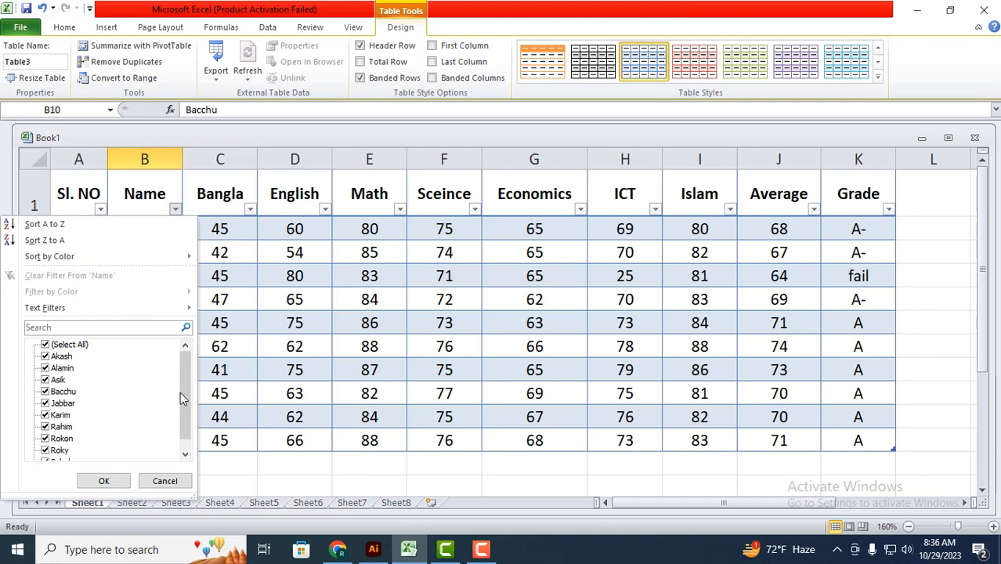
{"action": "left_click_drag", "start_coordinate": [180, 392], "coordinate": [179, 411]}
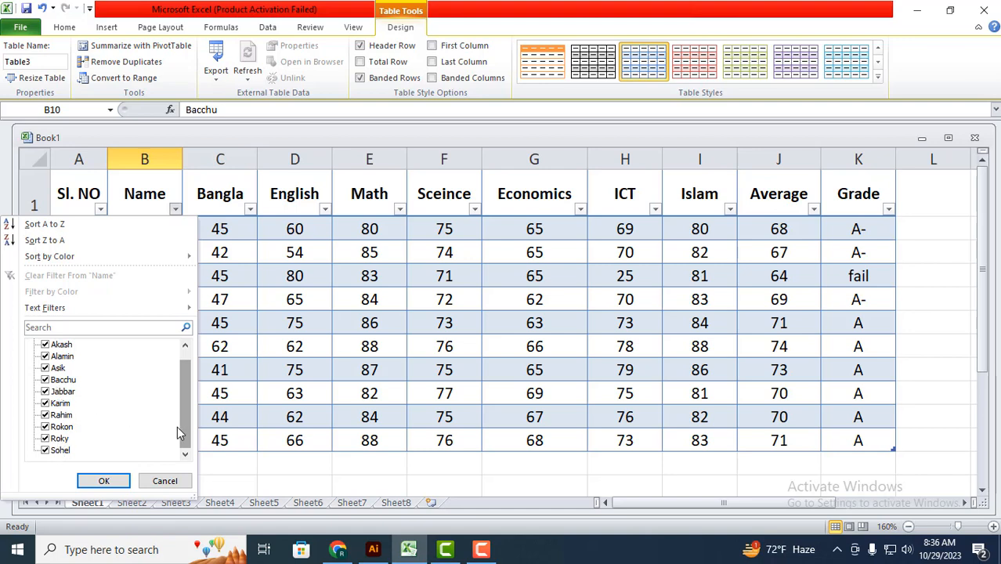
{"action": "left_click_drag", "start_coordinate": [190, 423], "coordinate": [189, 412]}
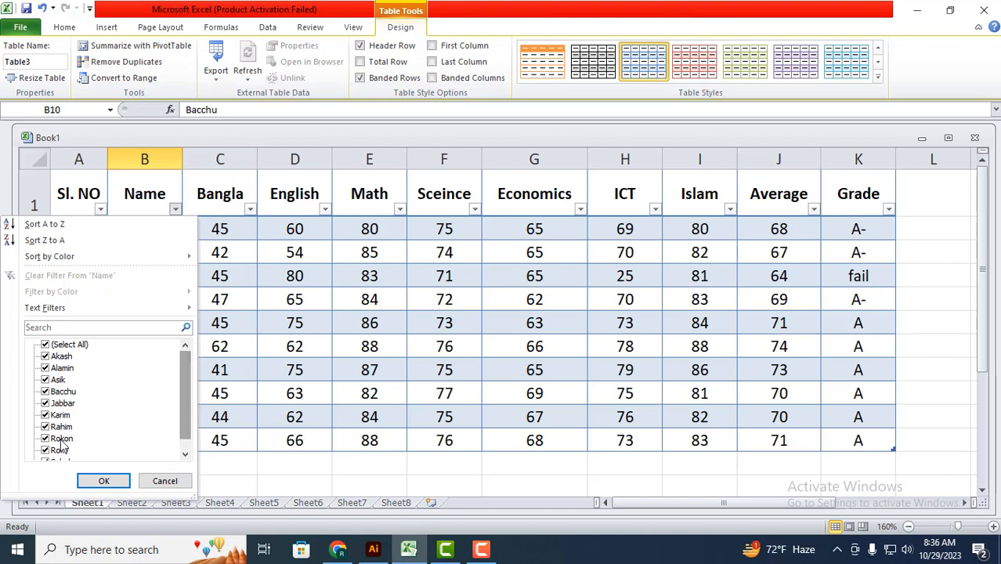
{"action": "left_click", "coordinate": [47, 392]}
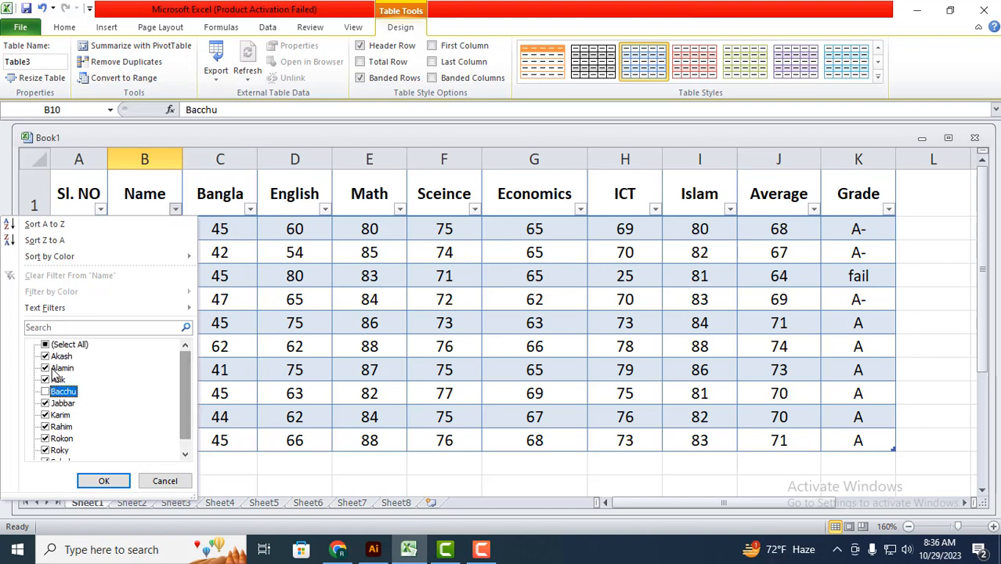
{"action": "left_click", "coordinate": [47, 368]}
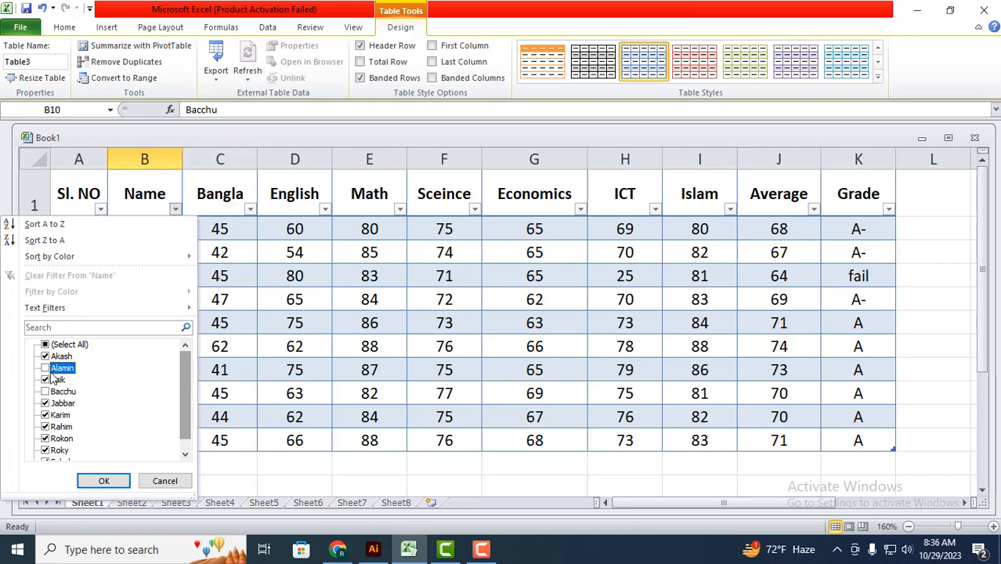
{"action": "left_click", "coordinate": [47, 439]}
{"action": "scroll", "coordinate": [86, 437], "scroll_direction": "down", "scroll_amount": 1}
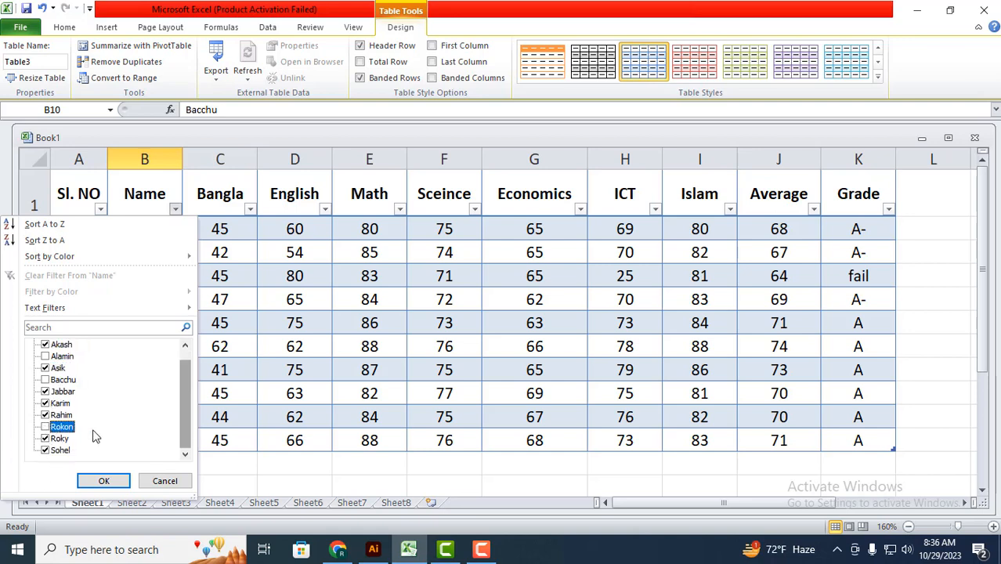
{"action": "left_click", "coordinate": [50, 404]}
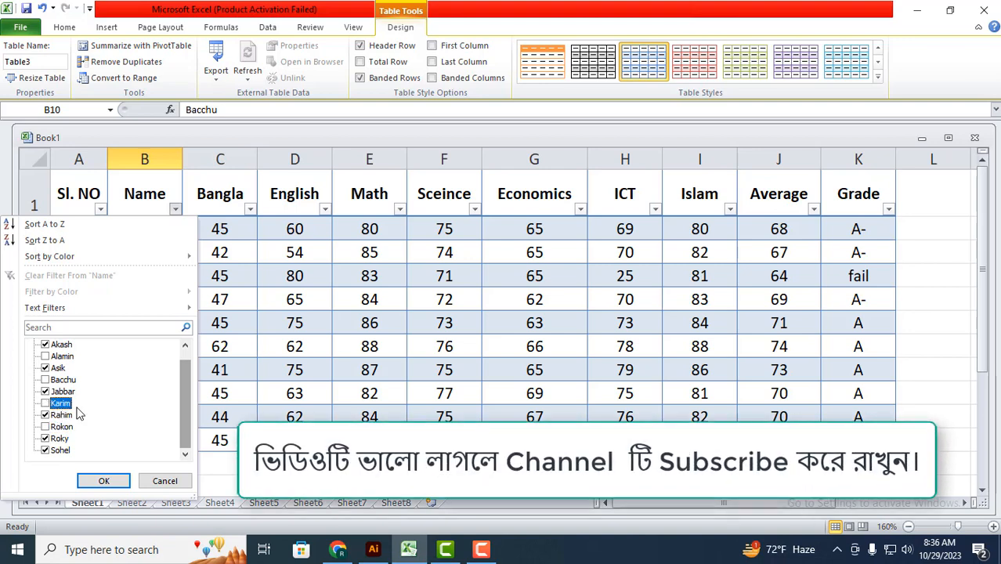
{"action": "left_click", "coordinate": [105, 482]}
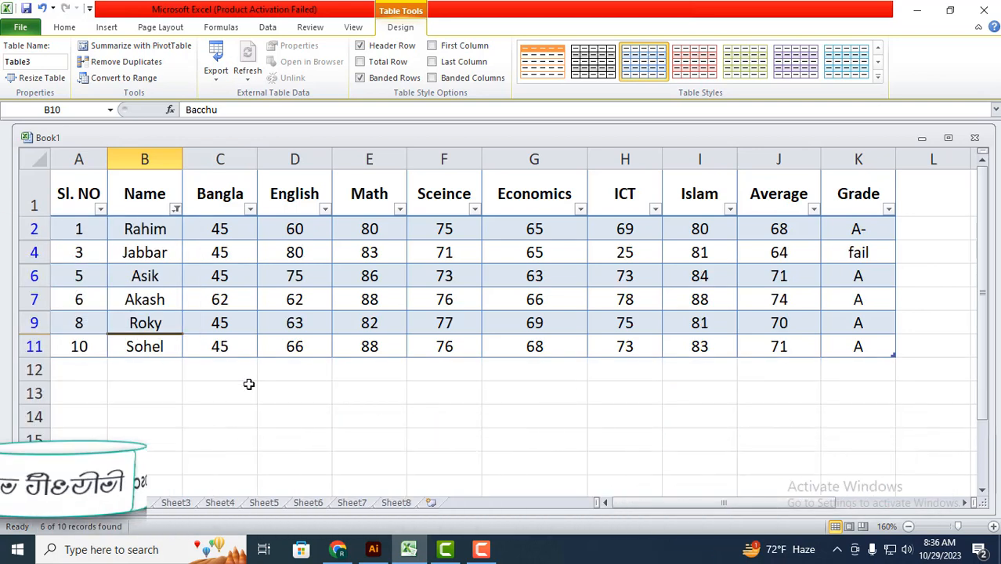
Step: Show all students again by reselecting every name in the Name column filter
{"action": "left_click", "coordinate": [294, 387]}
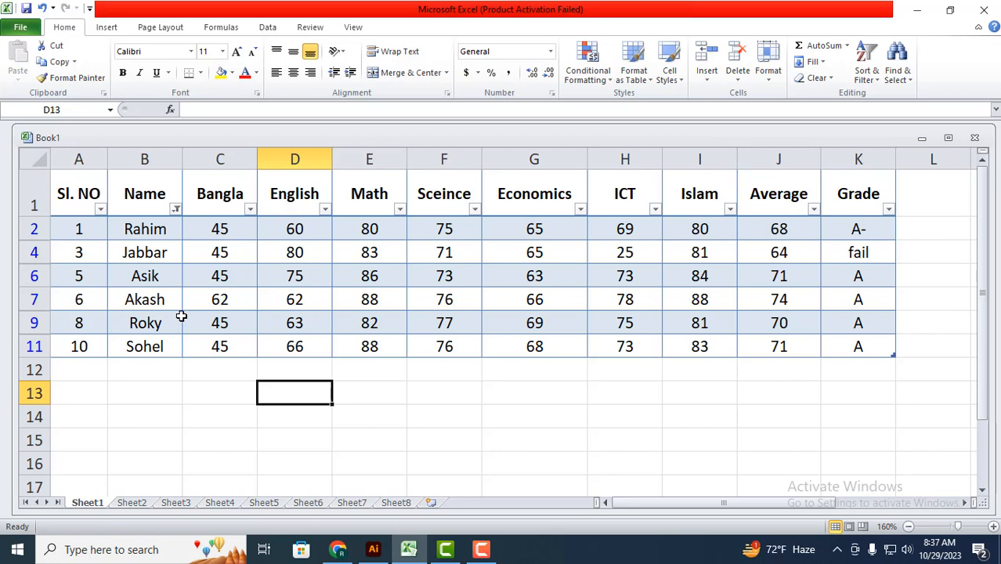
{"action": "left_click", "coordinate": [177, 210]}
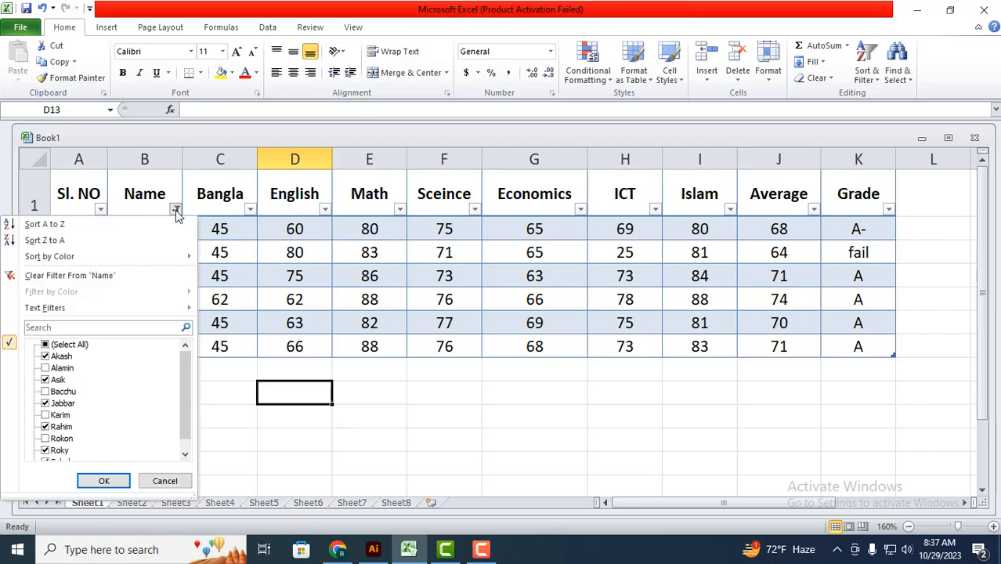
{"action": "left_click", "coordinate": [45, 344]}
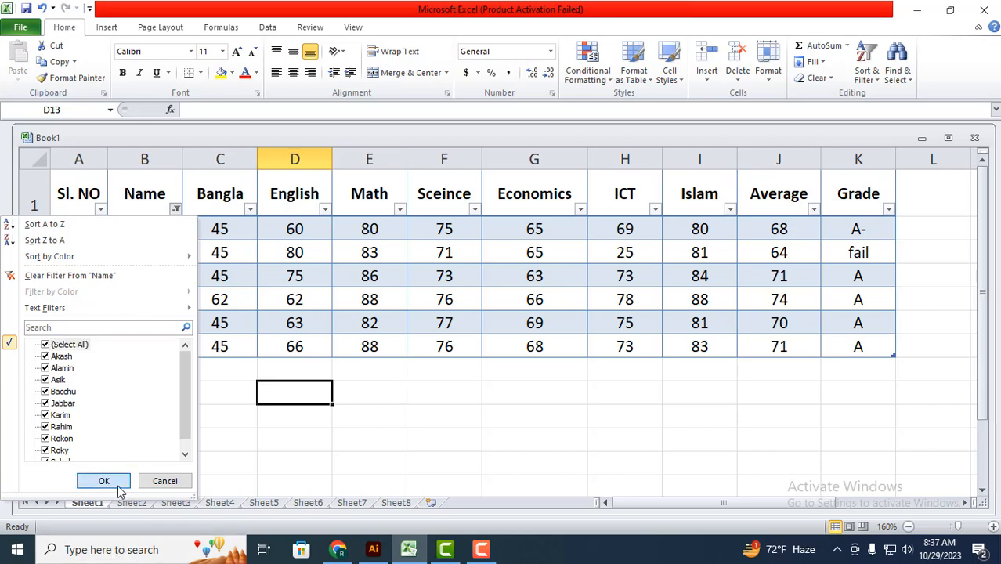
{"action": "left_click", "coordinate": [103, 480]}
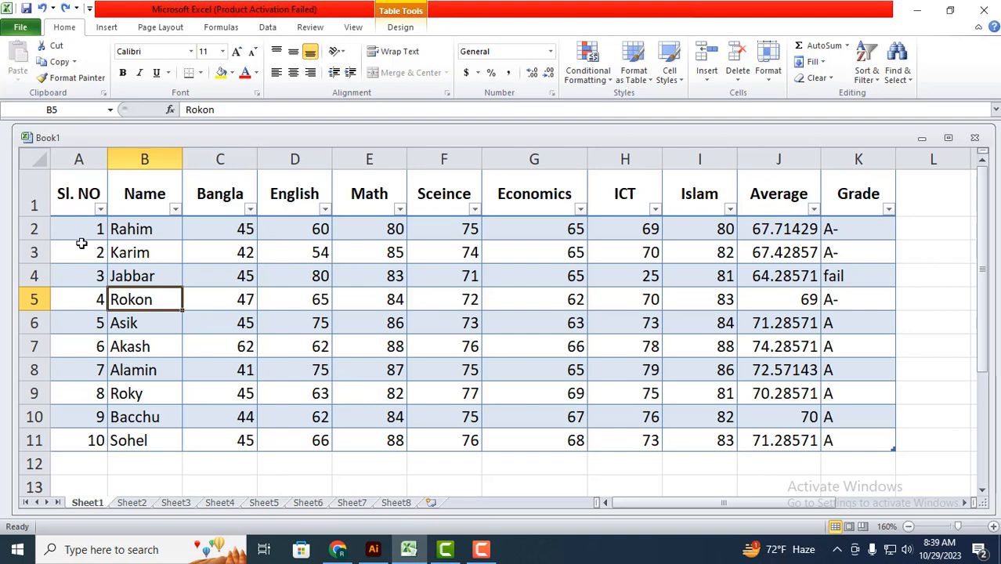
{"action": "left_click_drag", "start_coordinate": [56, 225], "coordinate": [70, 442]}
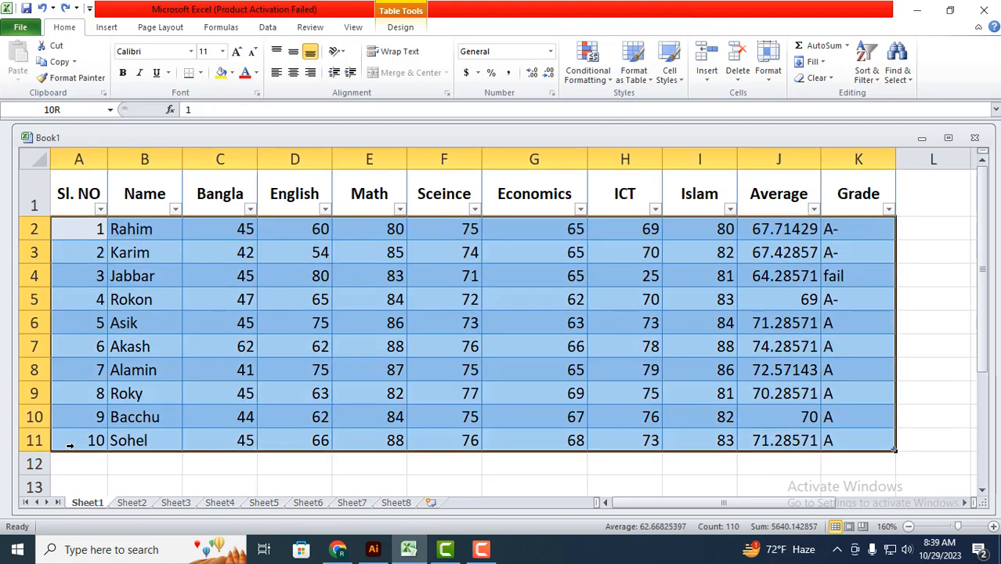
{"action": "left_click", "coordinate": [829, 78]}
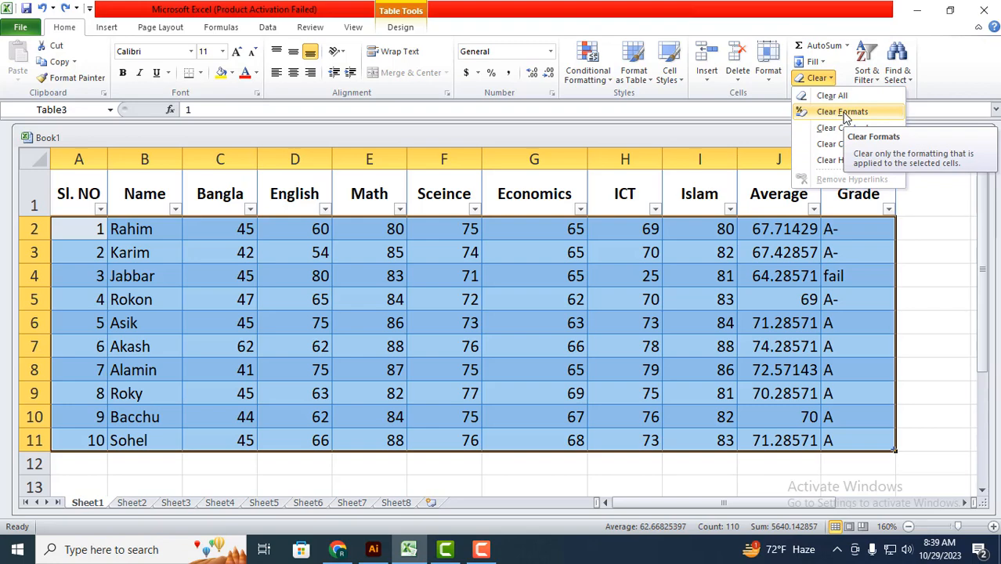
{"action": "left_click", "coordinate": [518, 327]}
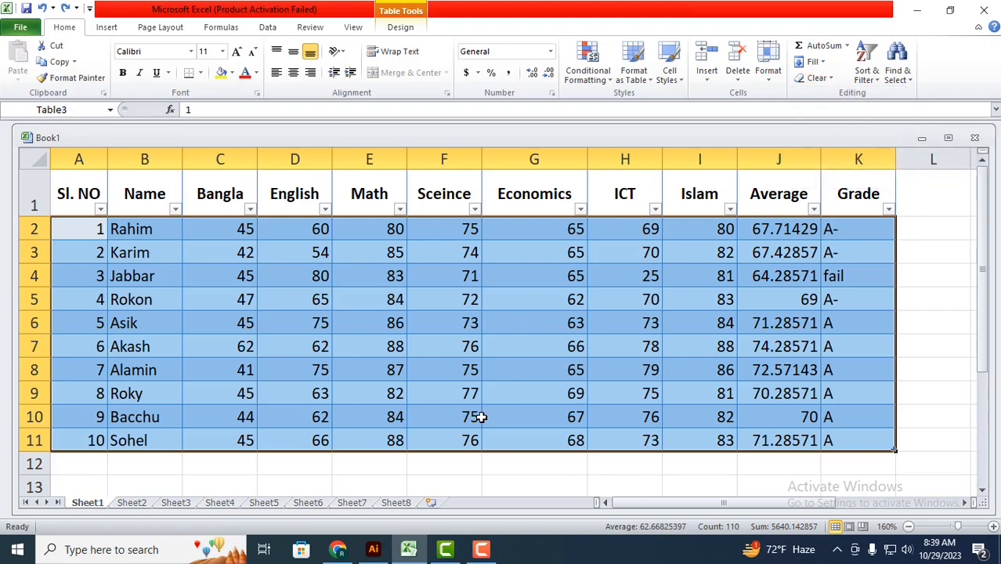
{"action": "left_click", "coordinate": [482, 417]}
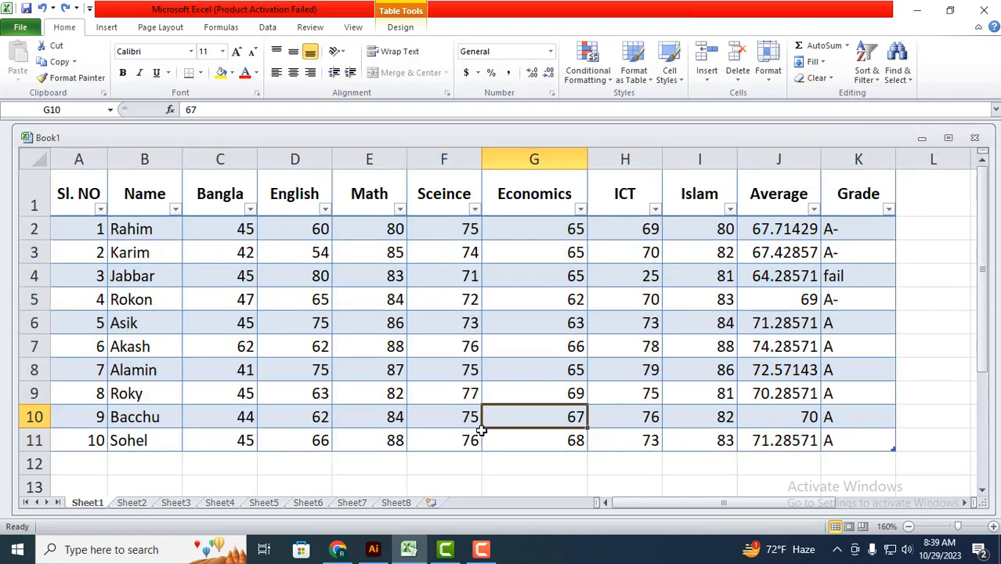
Step: Undo the filtering, restyling and table formatting back to the plain, centred marks data
{"action": "key", "text": "ctrl+a"}
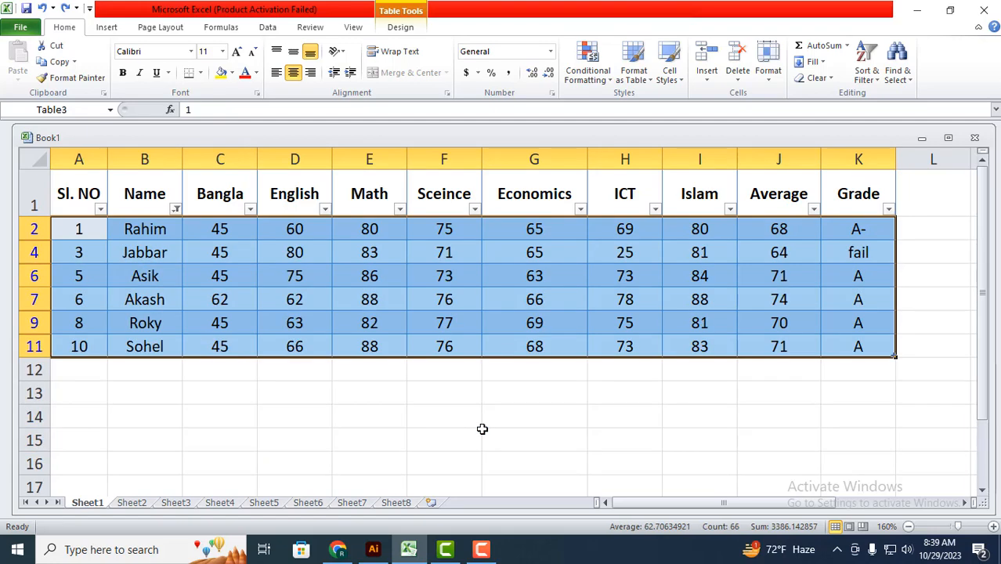
{"action": "key", "text": "ctrl+z"}
{"action": "key", "text": "ctrl+z"}
{"action": "key", "text": "ctrl+z"}
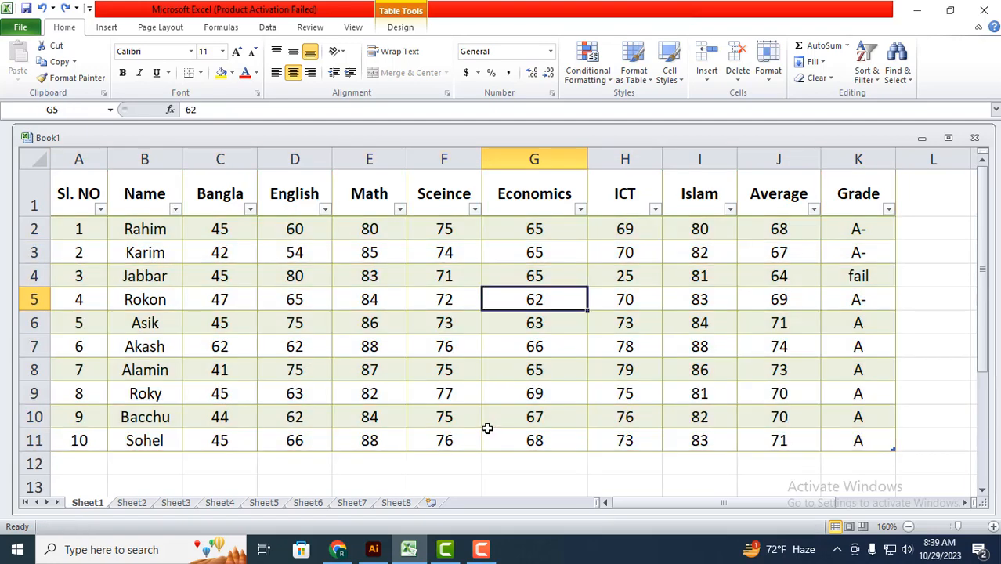
{"action": "key", "text": "ctrl+z"}
{"action": "key", "text": "ctrl+z"}
{"action": "key", "text": "ctrl+z"}
{"action": "key", "text": "ctrl+z"}
{"action": "key", "text": "ctrl+z"}
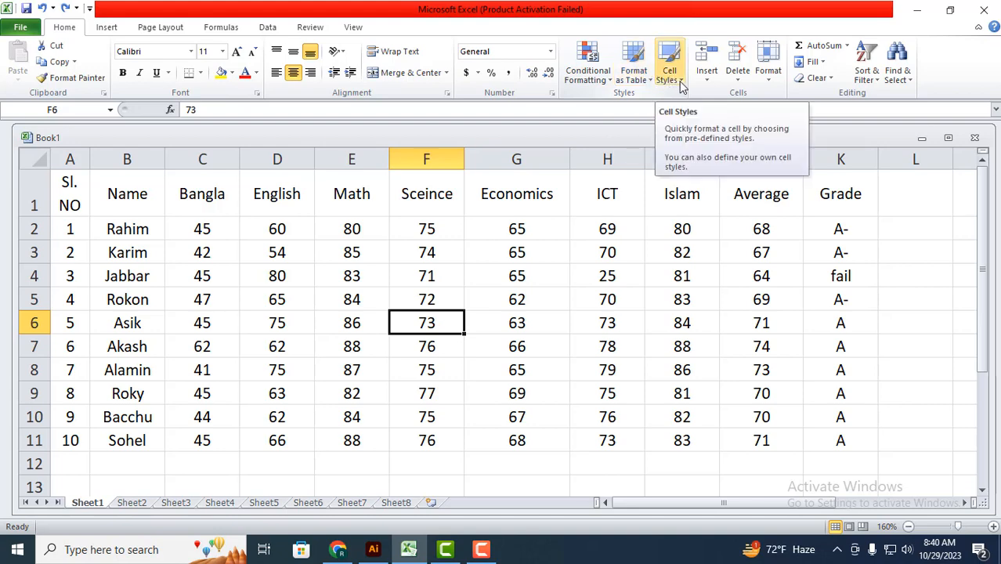
{"action": "left_click", "coordinate": [614, 325]}
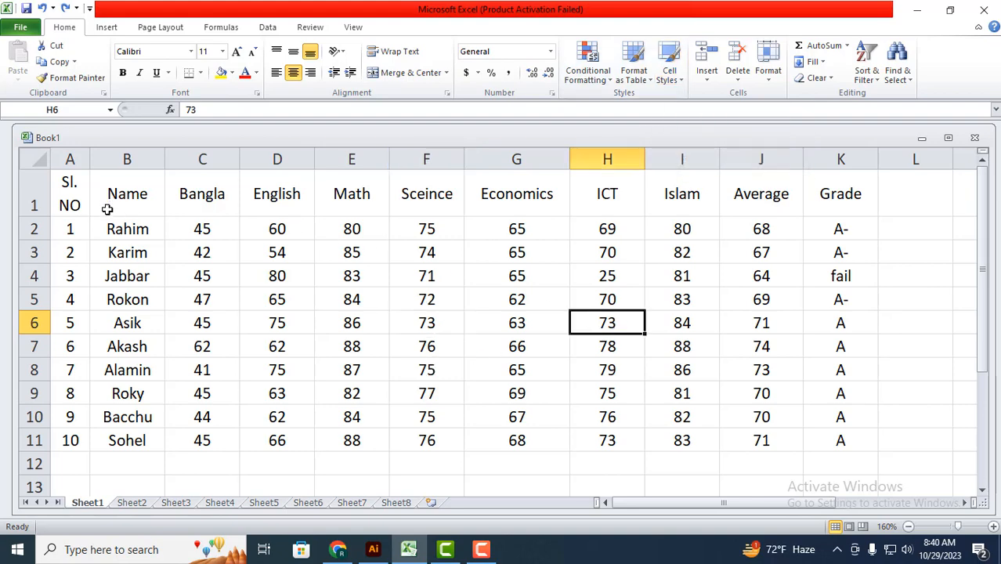
{"action": "scroll", "coordinate": [157, 274], "scroll_direction": "down", "scroll_amount": 3}
{"action": "scroll", "coordinate": [286, 346], "scroll_direction": "up", "scroll_amount": 3}
{"action": "left_click", "coordinate": [683, 83]}
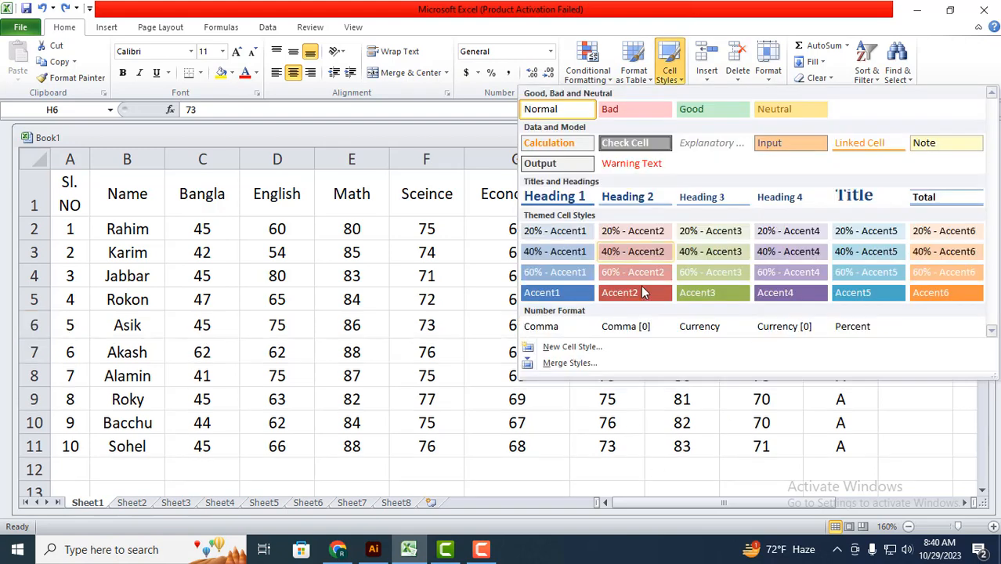
{"action": "left_click", "coordinate": [147, 259]}
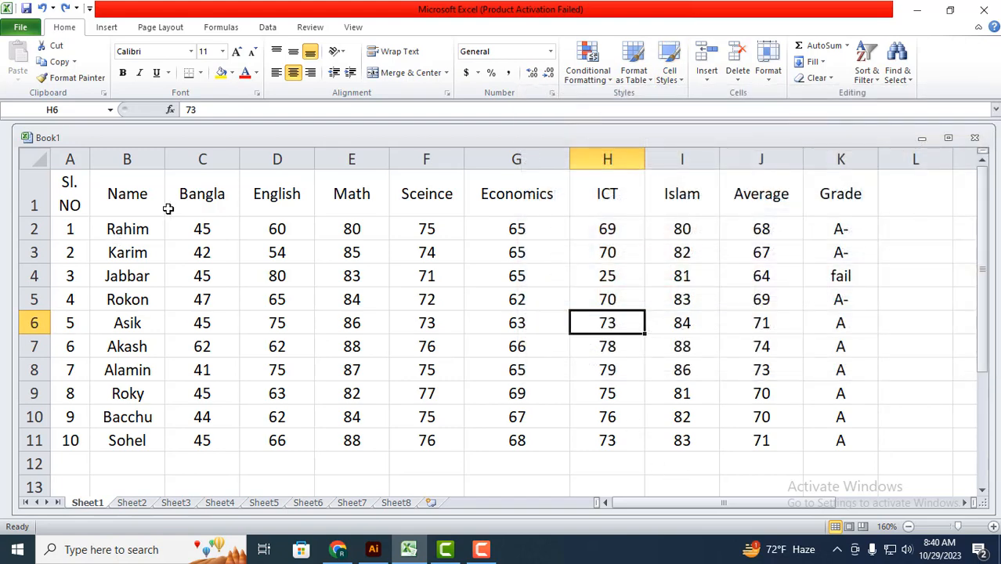
Step: Apply the Accent1 cell style to the header row, A1:K1
{"action": "left_click_drag", "start_coordinate": [70, 179], "coordinate": [823, 207]}
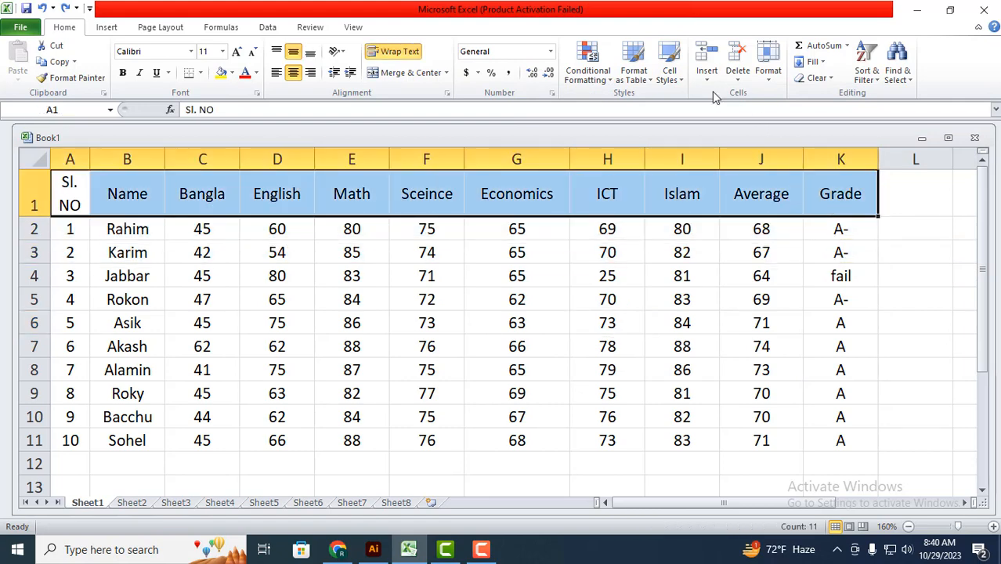
{"action": "left_click", "coordinate": [681, 83]}
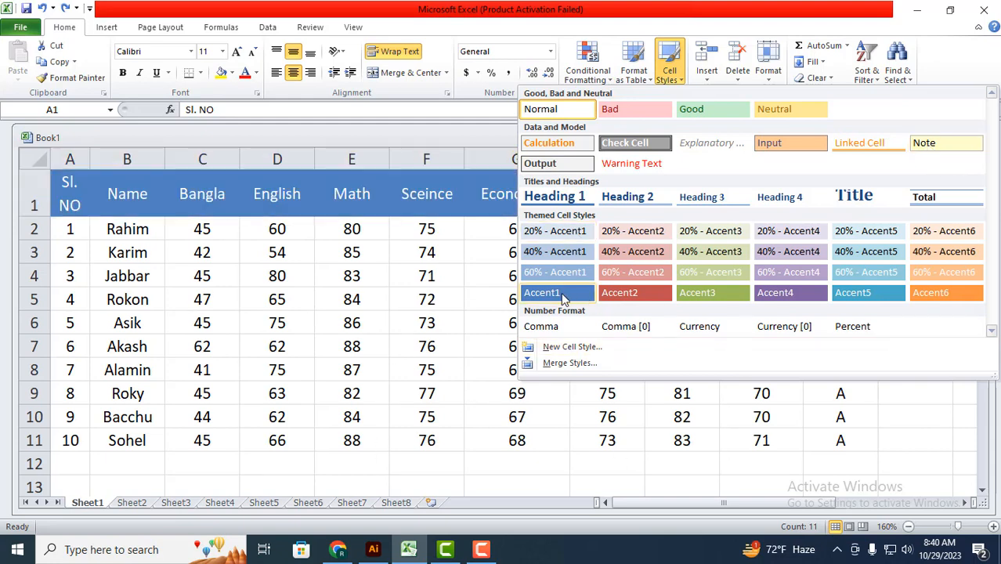
{"action": "left_click", "coordinate": [561, 298]}
{"action": "left_click", "coordinate": [276, 370]}
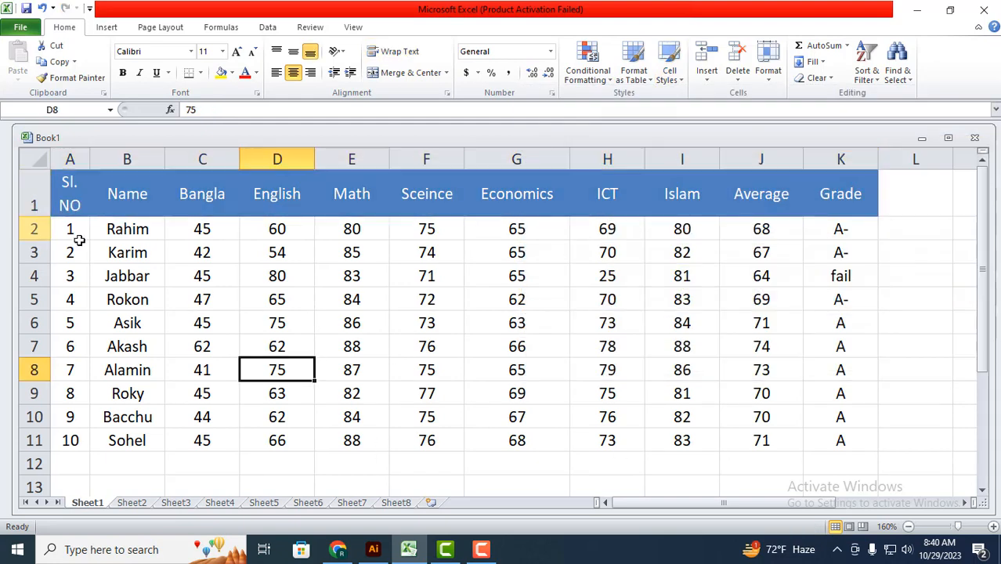
Step: Apply the 60% - Accent1 cell style to the first four student rows, A2:K5
{"action": "left_click_drag", "start_coordinate": [74, 228], "coordinate": [810, 298]}
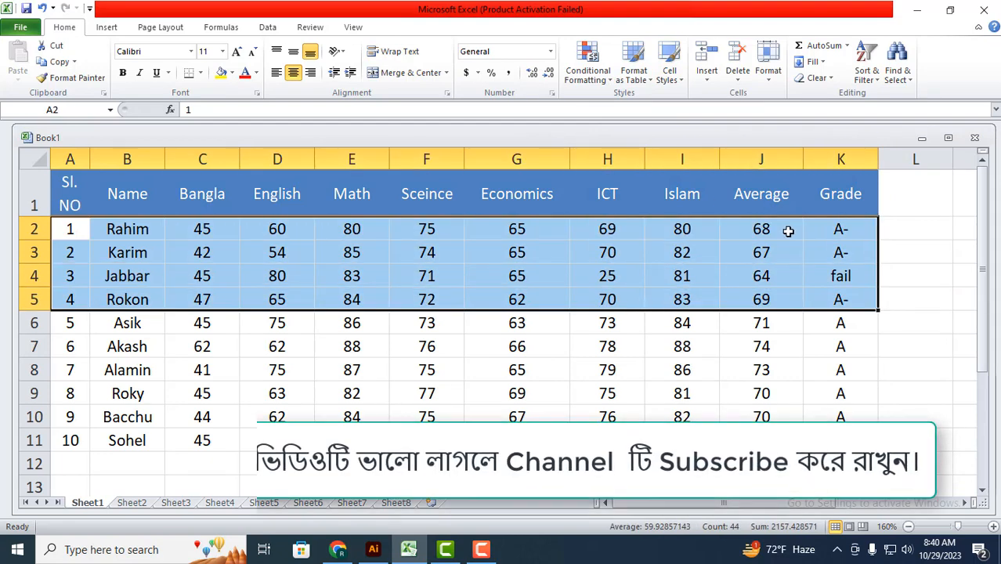
{"action": "left_click", "coordinate": [678, 75]}
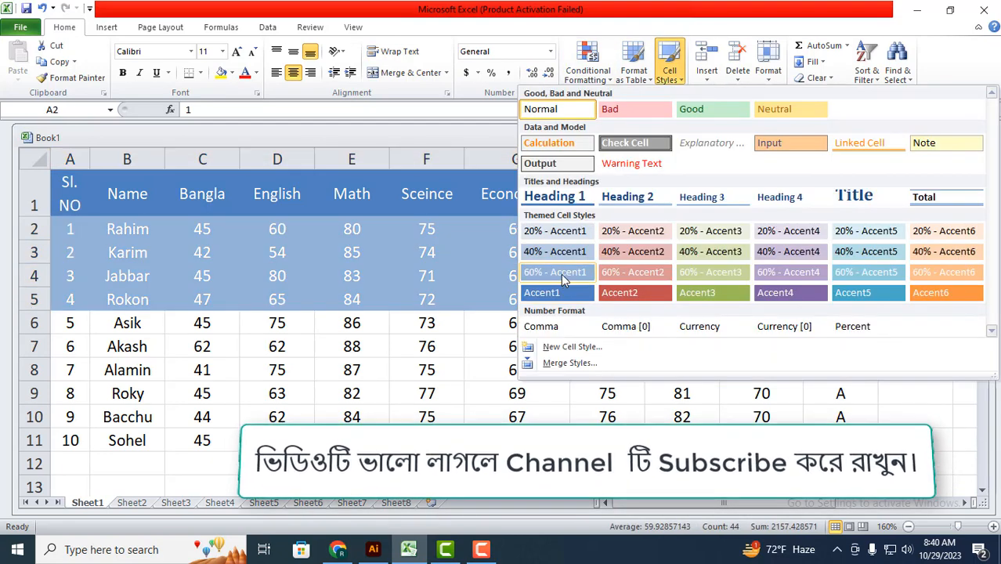
{"action": "left_click", "coordinate": [561, 271]}
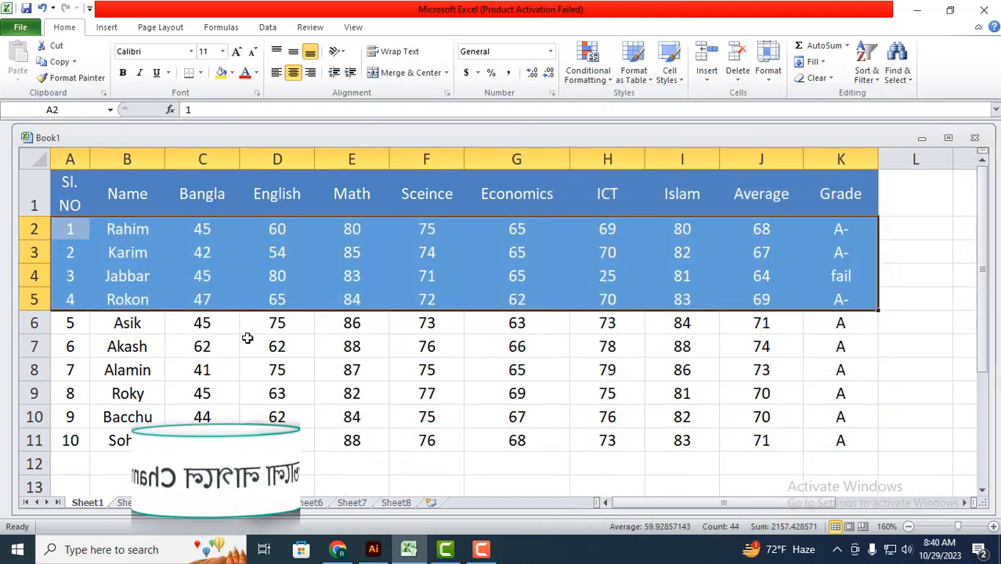
{"action": "left_click", "coordinate": [126, 369]}
Step: Apply the 40% - Accent1 cell style to the student rows numbered 5 to 8, A6:K9
{"action": "left_click_drag", "start_coordinate": [79, 327], "coordinate": [815, 391]}
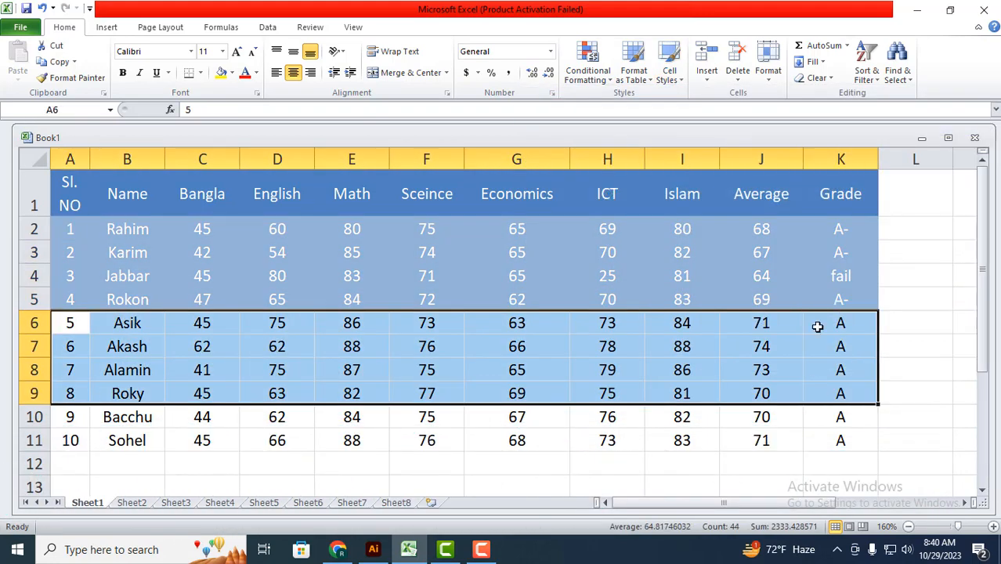
{"action": "left_click", "coordinate": [669, 69]}
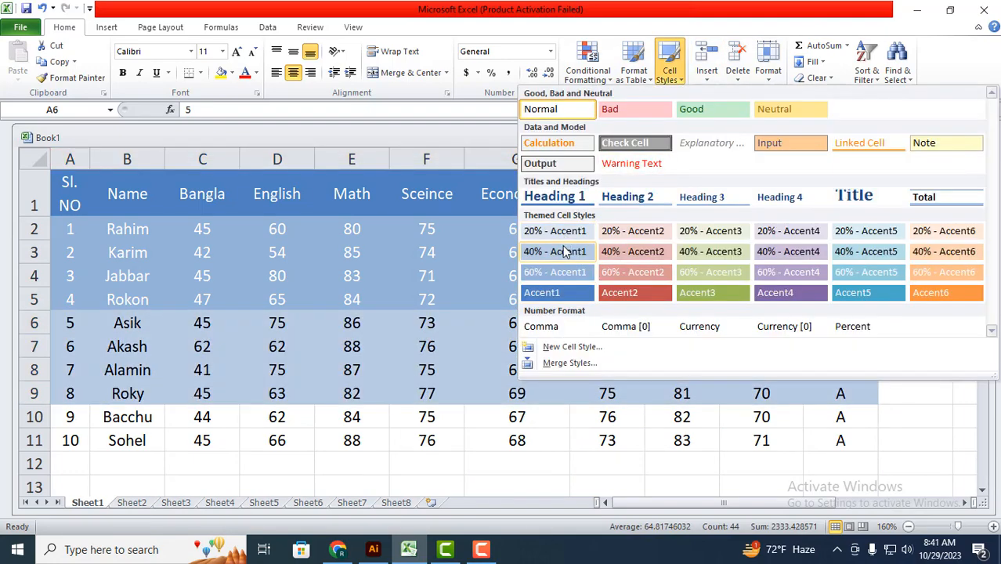
{"action": "left_click", "coordinate": [556, 251]}
{"action": "left_click", "coordinate": [67, 463]}
Step: Apply the 20% - Accent1 cell style to the last two student rows, A10:K11
{"action": "left_click_drag", "start_coordinate": [67, 414], "coordinate": [834, 442]}
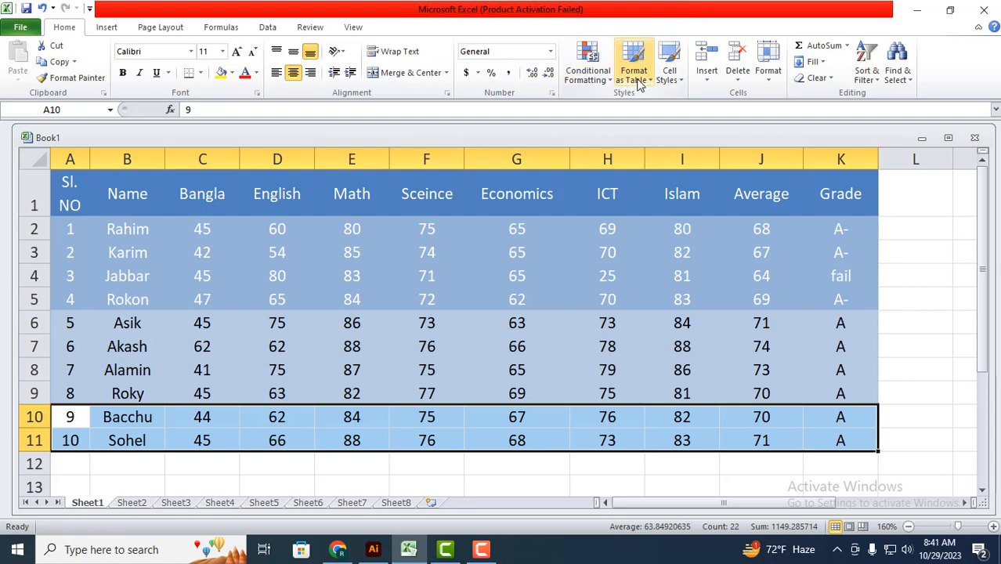
{"action": "left_click", "coordinate": [670, 71]}
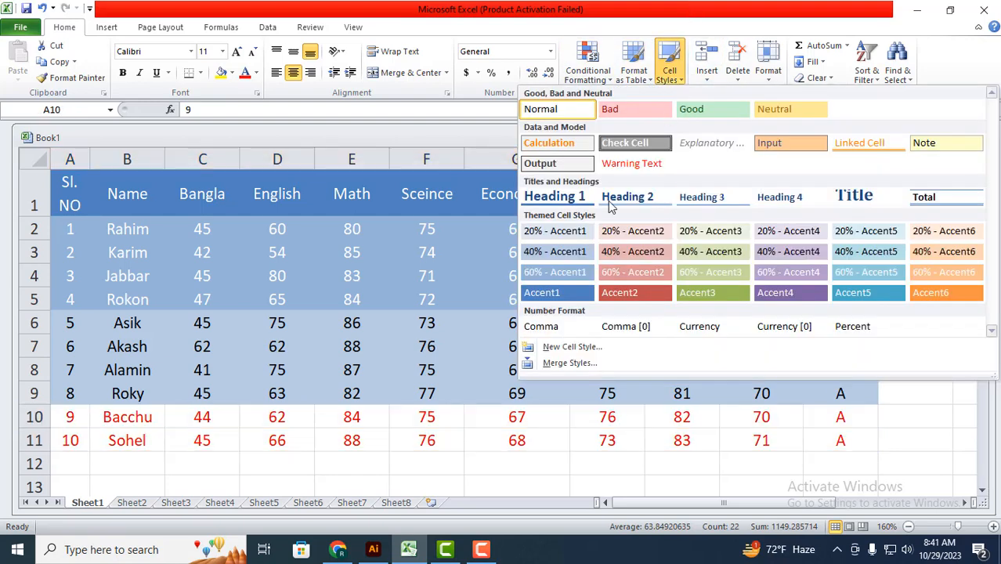
{"action": "left_click", "coordinate": [554, 231]}
{"action": "left_click", "coordinate": [558, 396]}
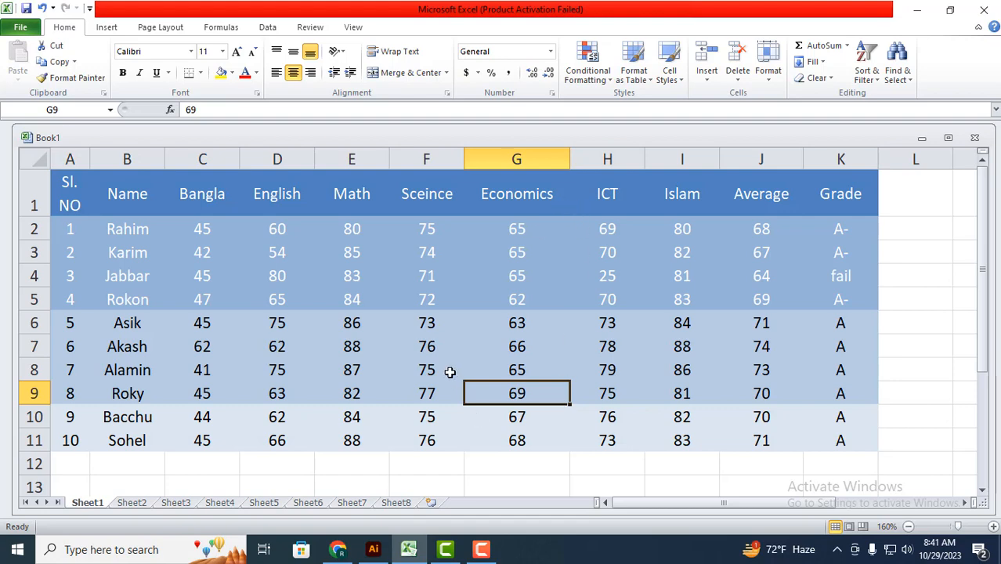
Step: Add All Borders to the whole marks sheet range, A1:K11
{"action": "scroll", "coordinate": [168, 233], "scroll_direction": "down", "scroll_amount": 1}
{"action": "scroll", "coordinate": [125, 286], "scroll_direction": "up", "scroll_amount": 1}
{"action": "left_click_drag", "start_coordinate": [69, 188], "coordinate": [858, 365]}
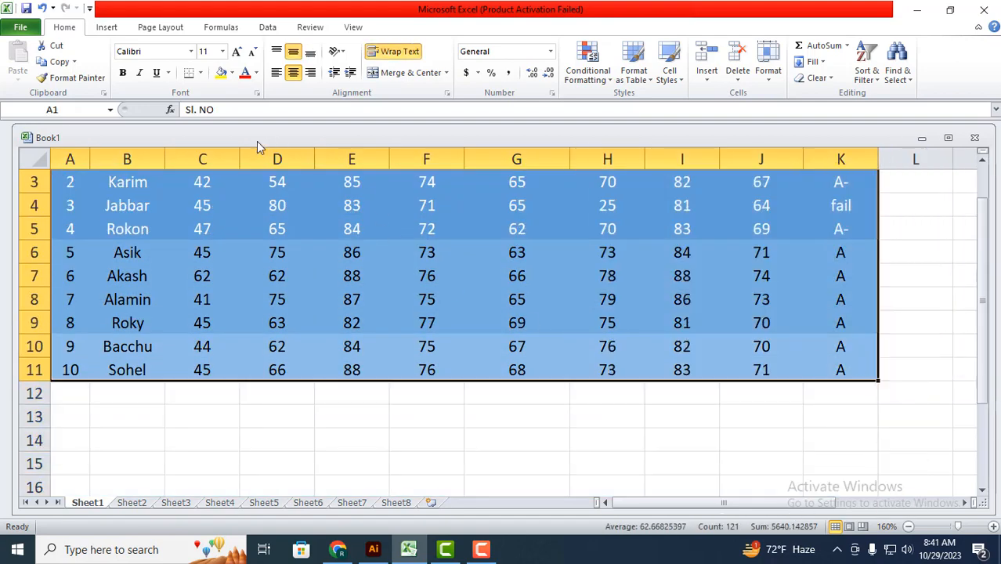
{"action": "left_click", "coordinate": [200, 73]}
{"action": "left_click", "coordinate": [213, 188]}
{"action": "scroll", "coordinate": [431, 348], "scroll_direction": "up", "scroll_amount": 1}
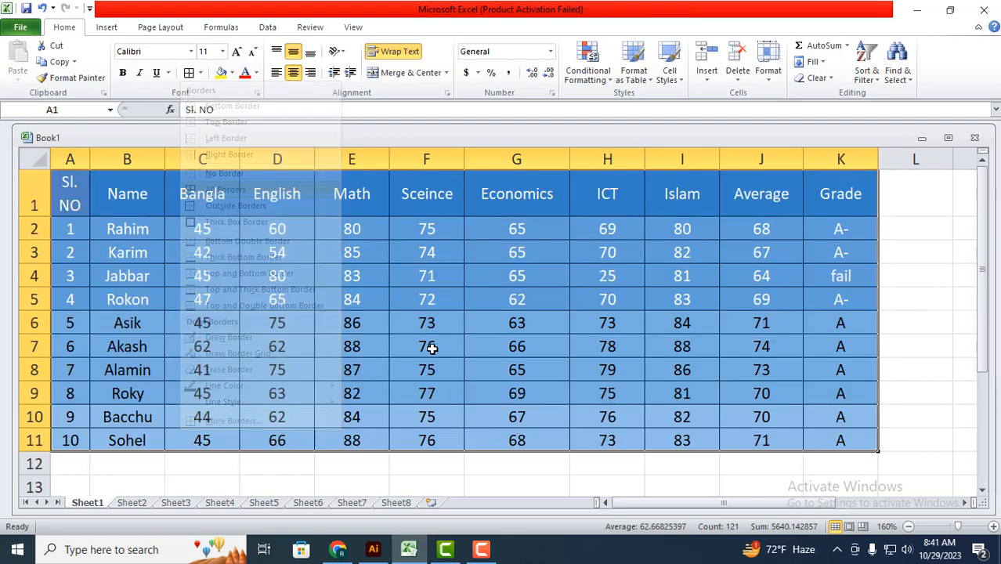
{"action": "left_click", "coordinate": [508, 343]}
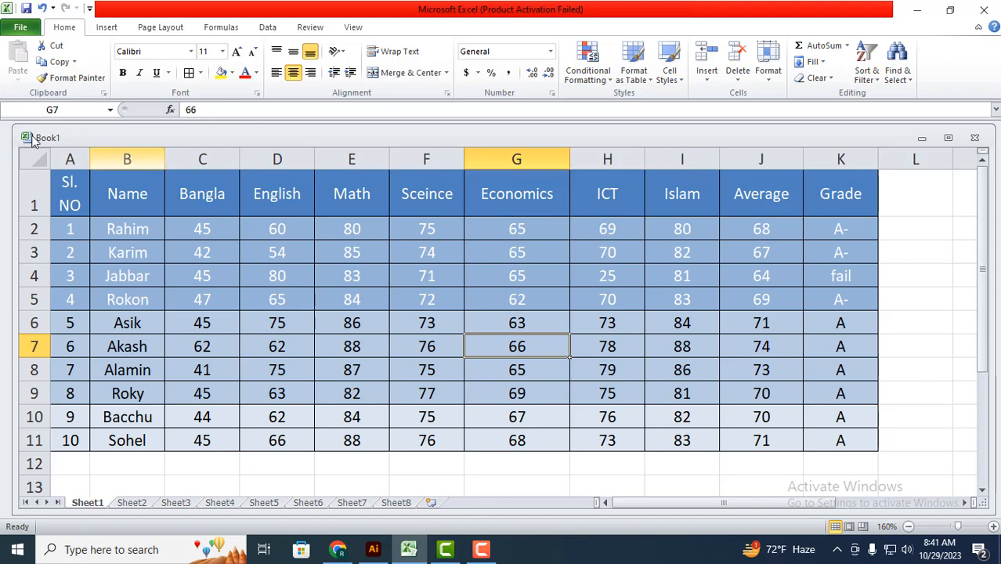
{"action": "left_click_drag", "start_coordinate": [67, 202], "coordinate": [838, 440]}
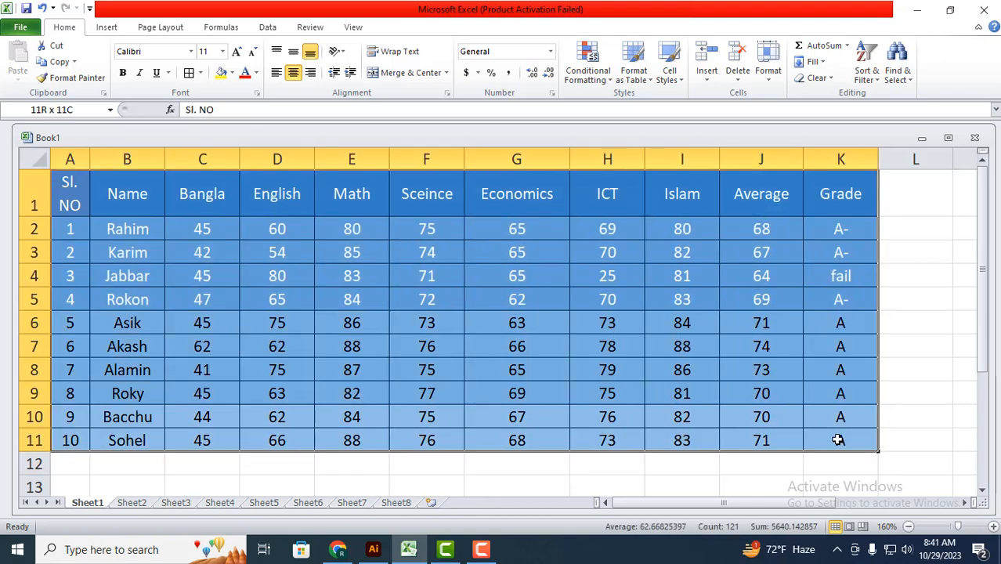
{"action": "left_click", "coordinate": [680, 86]}
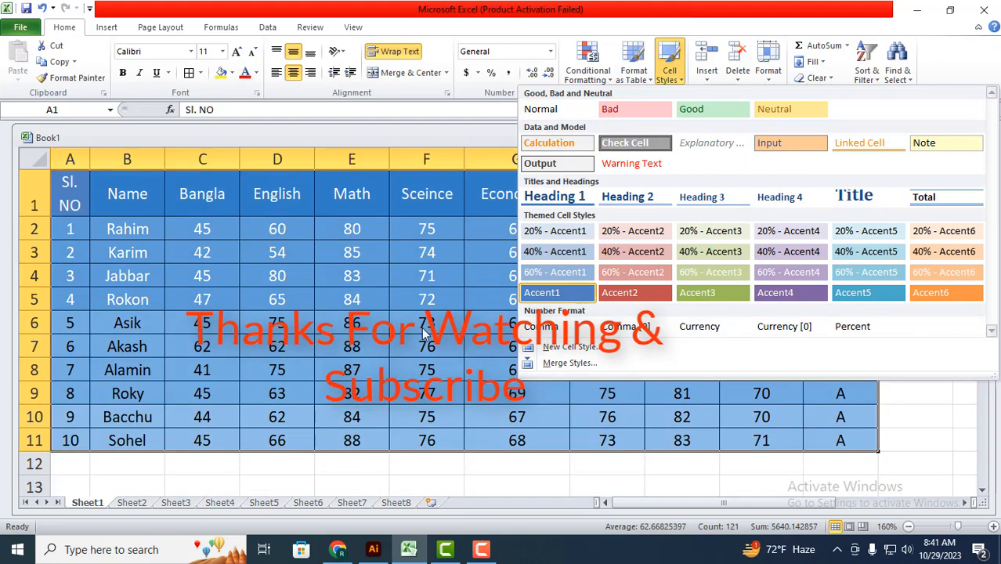
{"action": "left_click", "coordinate": [423, 333]}
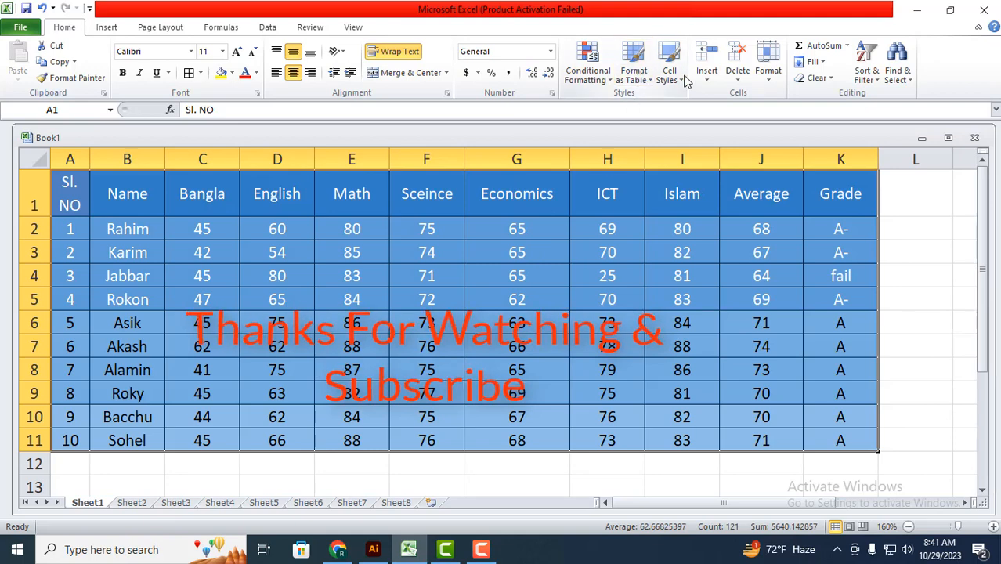
{"action": "left_click", "coordinate": [542, 368]}
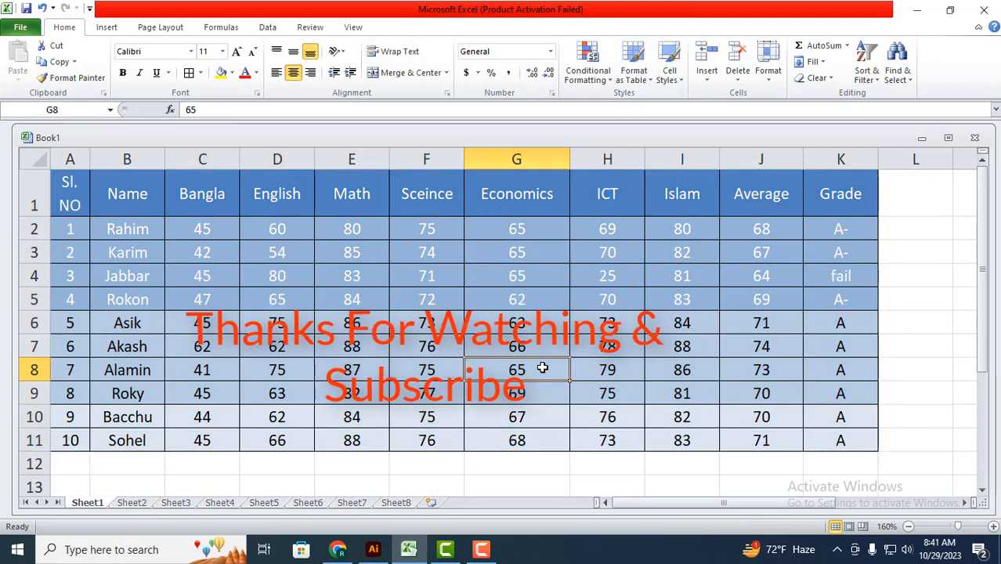